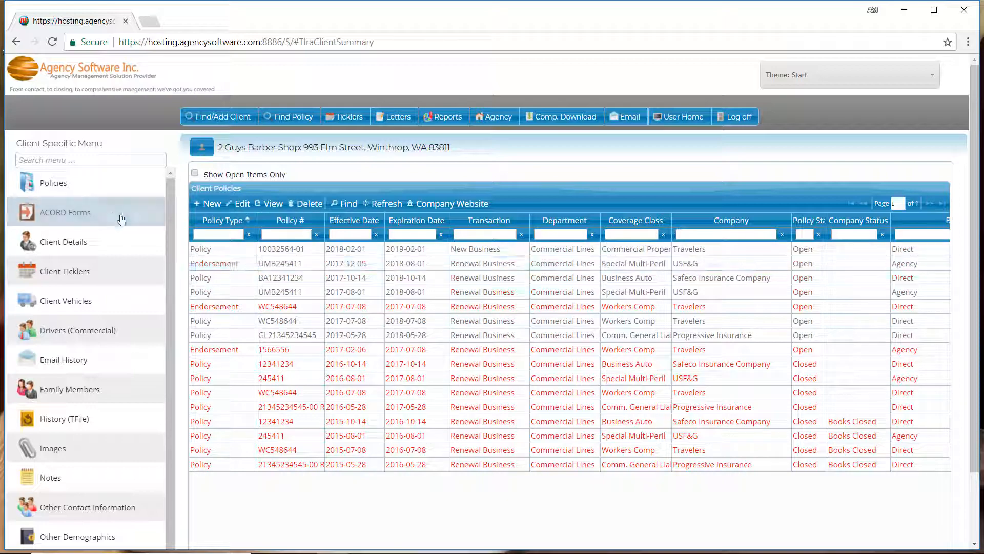
Step: Open the client's ACORD forms list and start adding a new form
{"action": "left_click", "coordinate": [113, 216]}
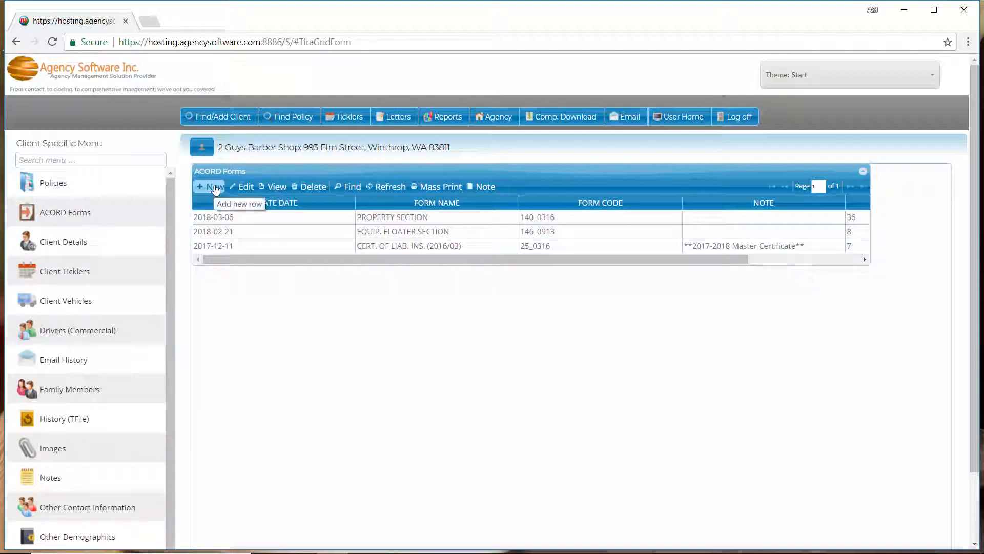
{"action": "left_click", "coordinate": [215, 188]}
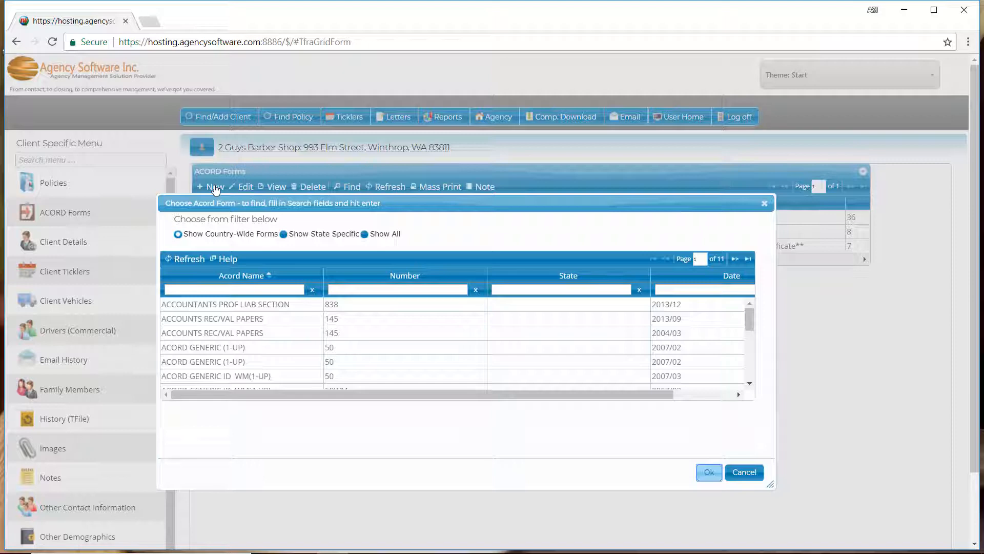
Step: Compare the form filters by listing state-specific forms for ID and all forms, ending on country-wide forms
{"action": "left_click", "coordinate": [294, 235]}
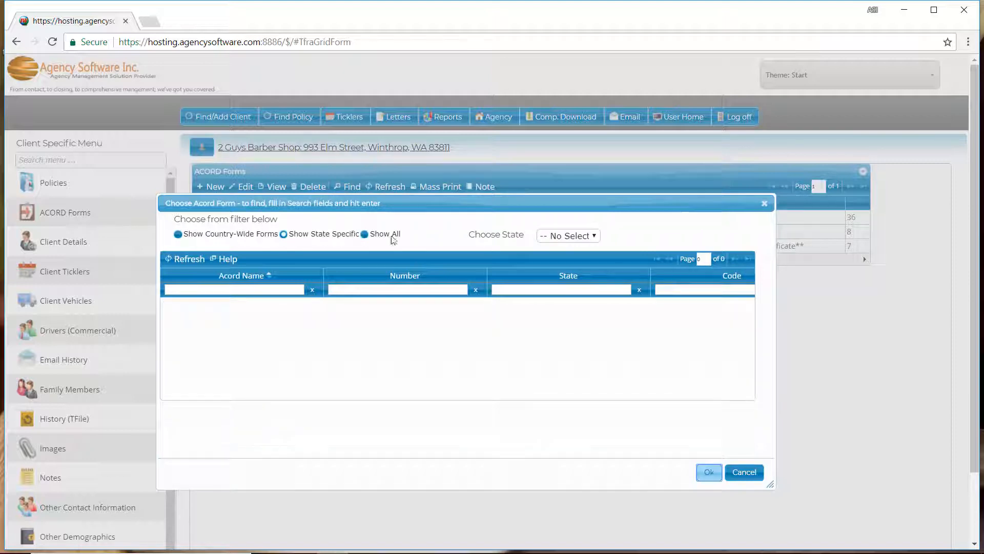
{"action": "left_click", "coordinate": [389, 235]}
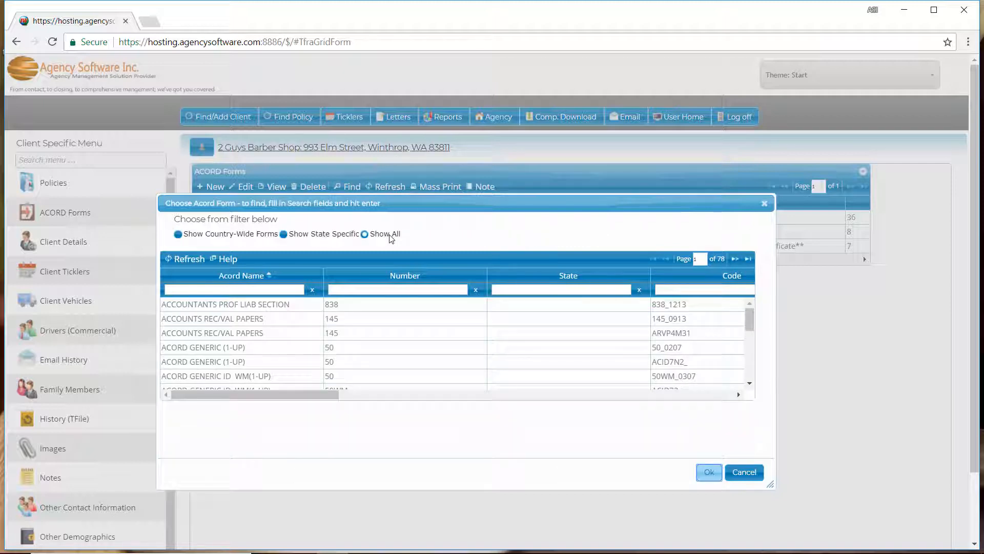
{"action": "left_click", "coordinate": [303, 234]}
{"action": "left_click", "coordinate": [594, 236]}
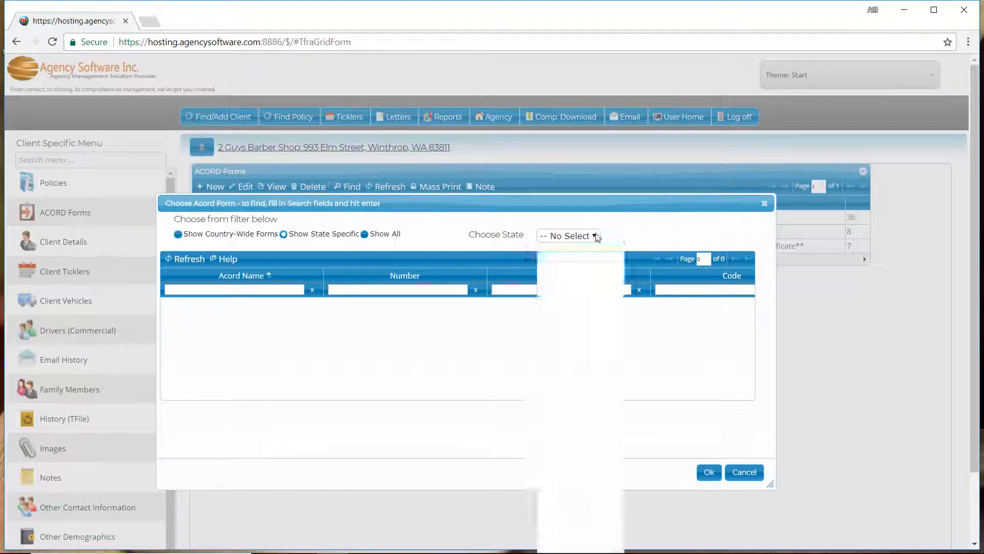
{"action": "key", "text": "i"}
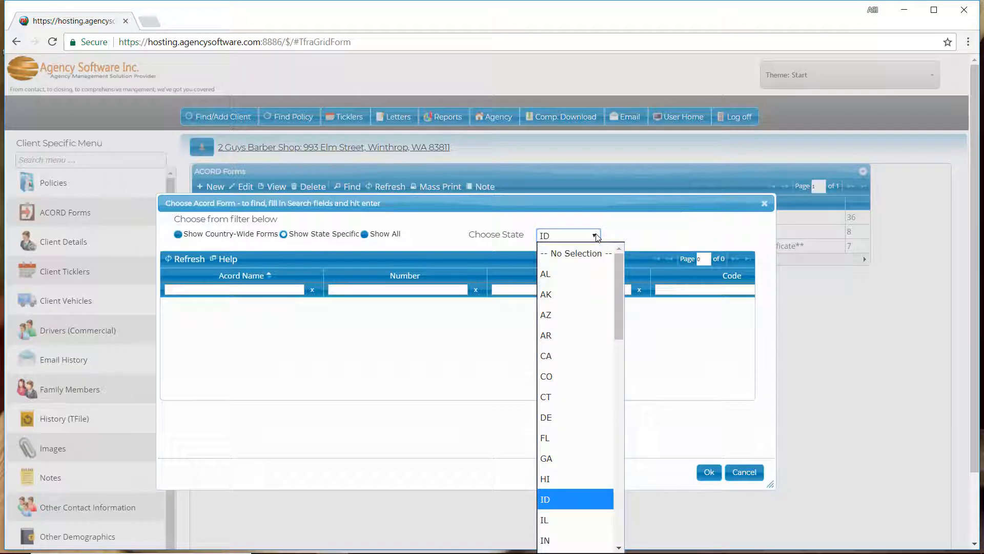
{"action": "left_click", "coordinate": [571, 500]}
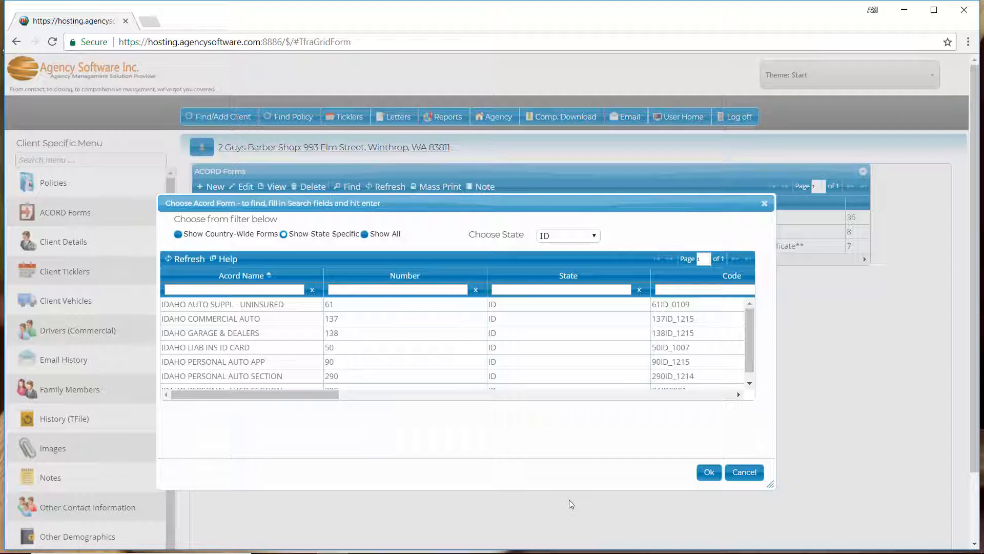
{"action": "left_click", "coordinate": [226, 235]}
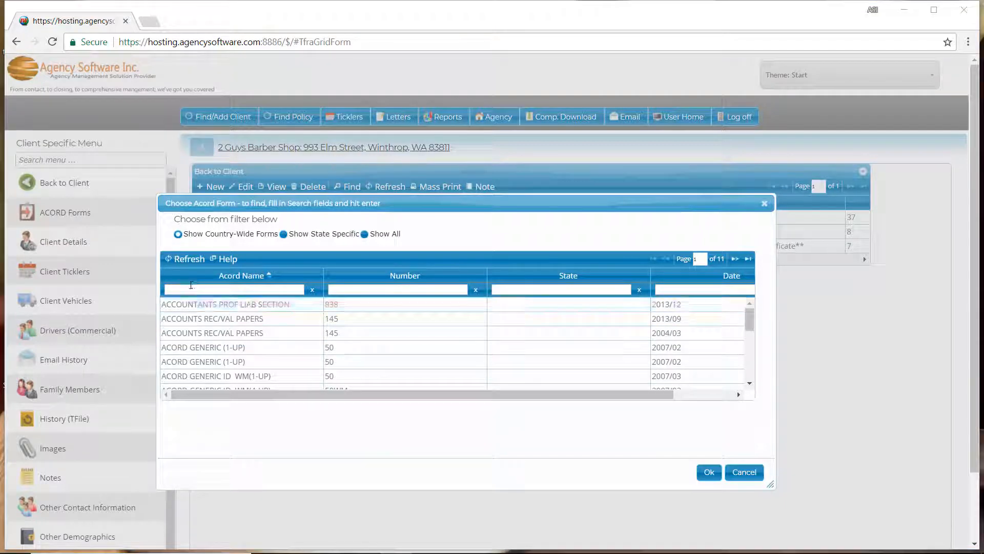
Step: Search the country-wide ACORD forms by the name "app"
{"action": "left_click", "coordinate": [195, 288]}
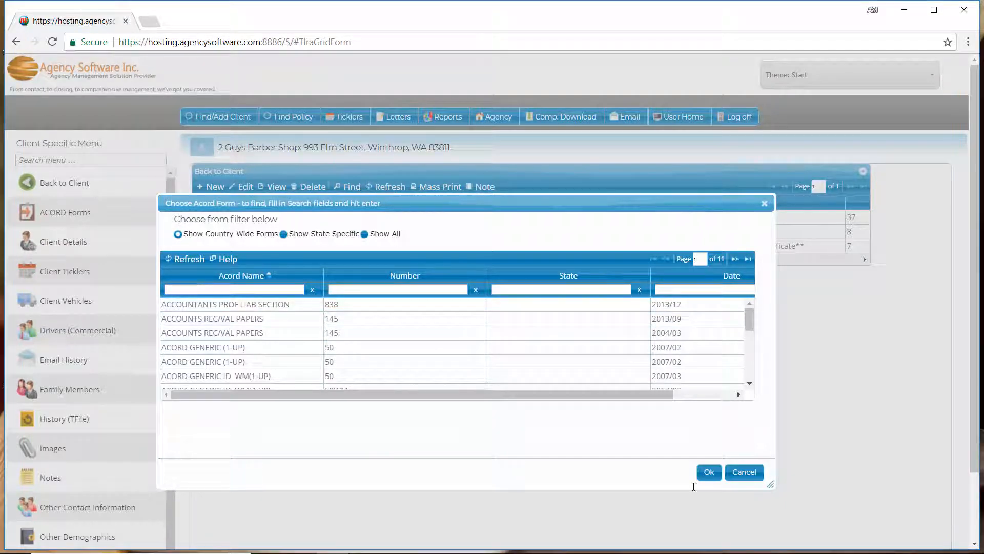
{"action": "type", "text": "app"}
{"action": "key", "text": "Return"}
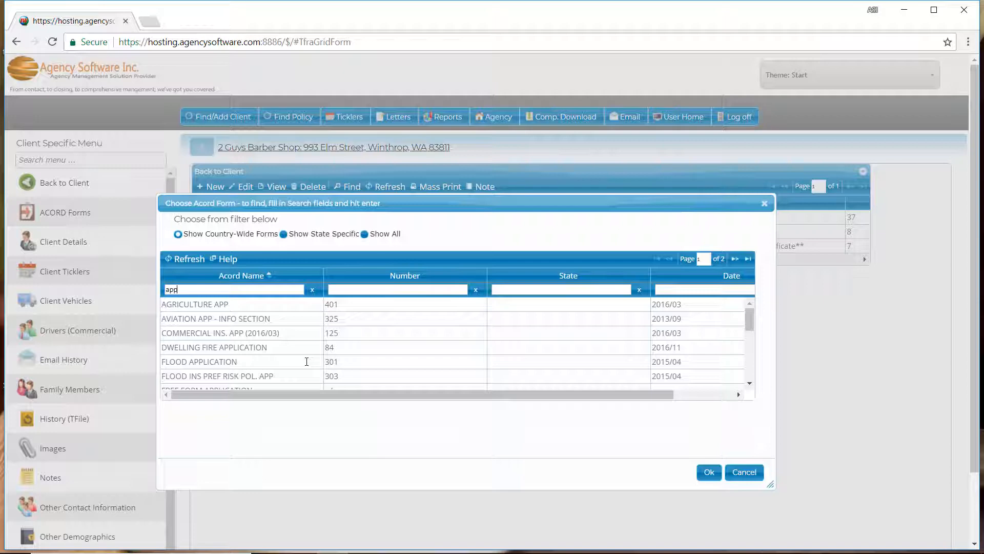
Step: Replace the name search with form number 140 and choose the Property Section form
{"action": "key", "text": "BackSpace"}
{"action": "key", "text": "BackSpace"}
{"action": "key", "text": "BackSpace"}
{"action": "left_click", "coordinate": [399, 289]}
{"action": "type", "text": "140"}
{"action": "key", "text": "Return"}
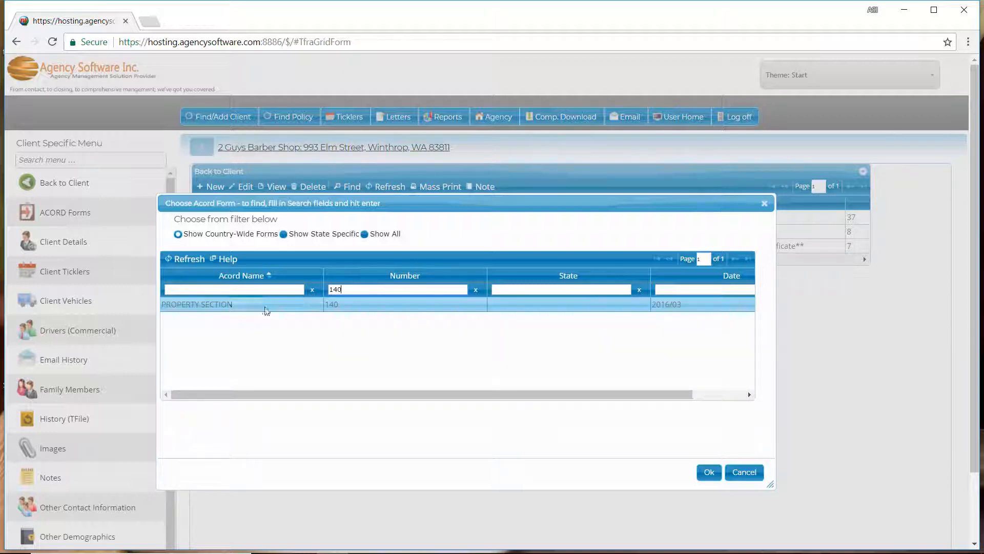
{"action": "left_click", "coordinate": [260, 309]}
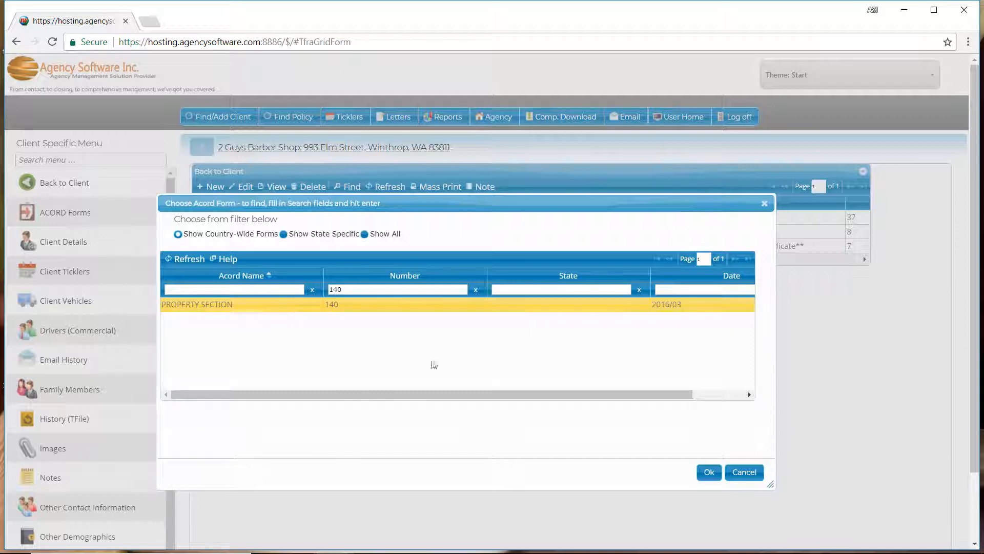
{"action": "left_click", "coordinate": [709, 473]}
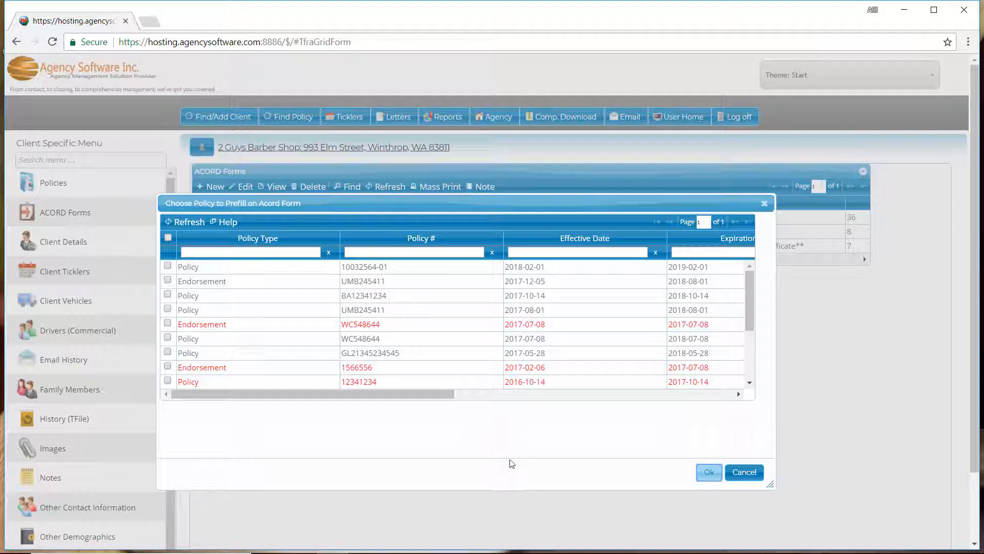
Step: Prefill the form from the policy effective 2018-02-01 and check the named insured and policy number fields
{"action": "left_click", "coordinate": [169, 266]}
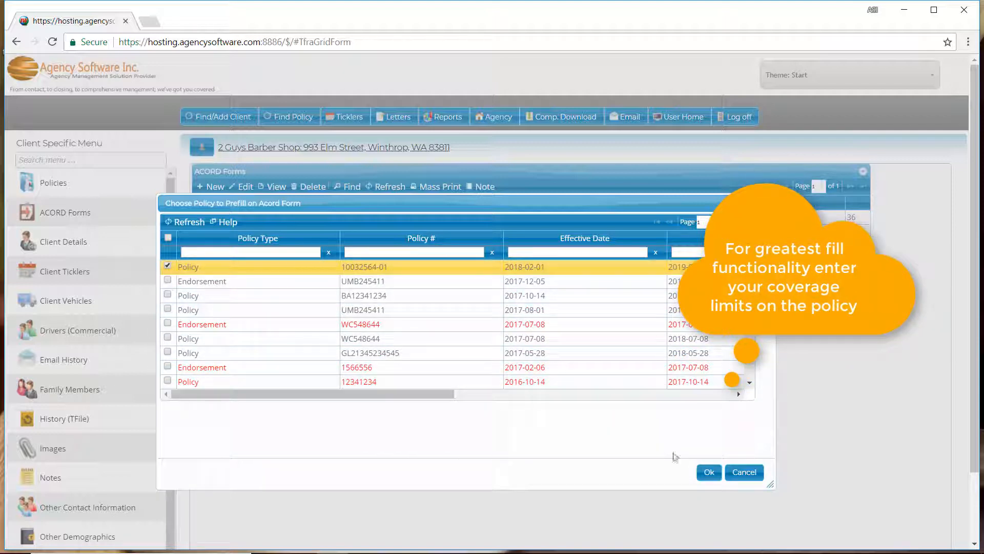
{"action": "left_click", "coordinate": [700, 471]}
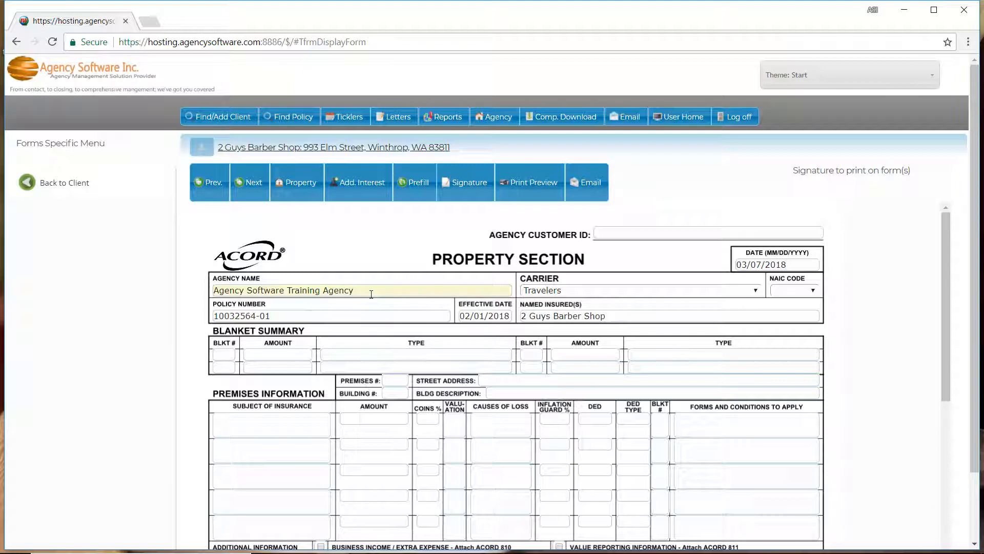
{"action": "left_click", "coordinate": [551, 316]}
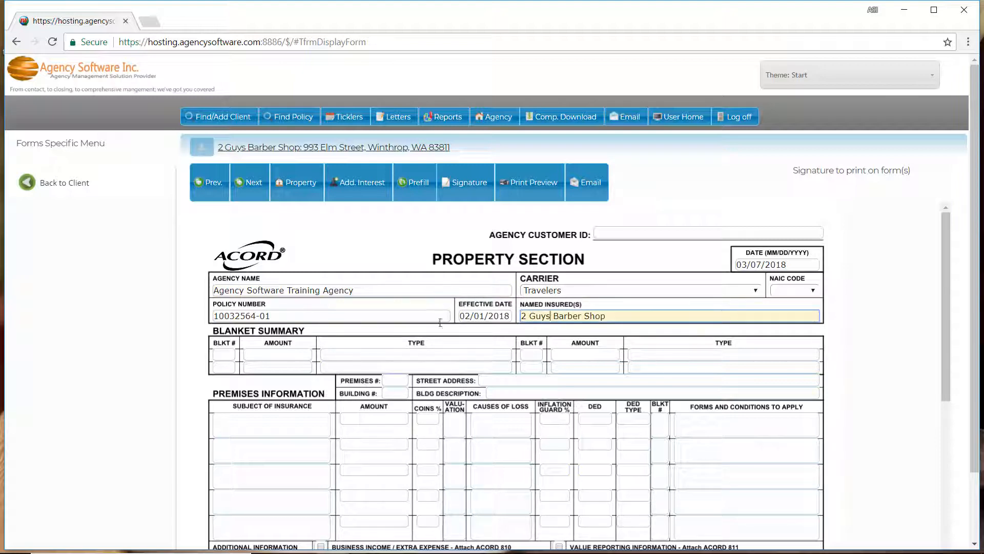
{"action": "left_click", "coordinate": [308, 314]}
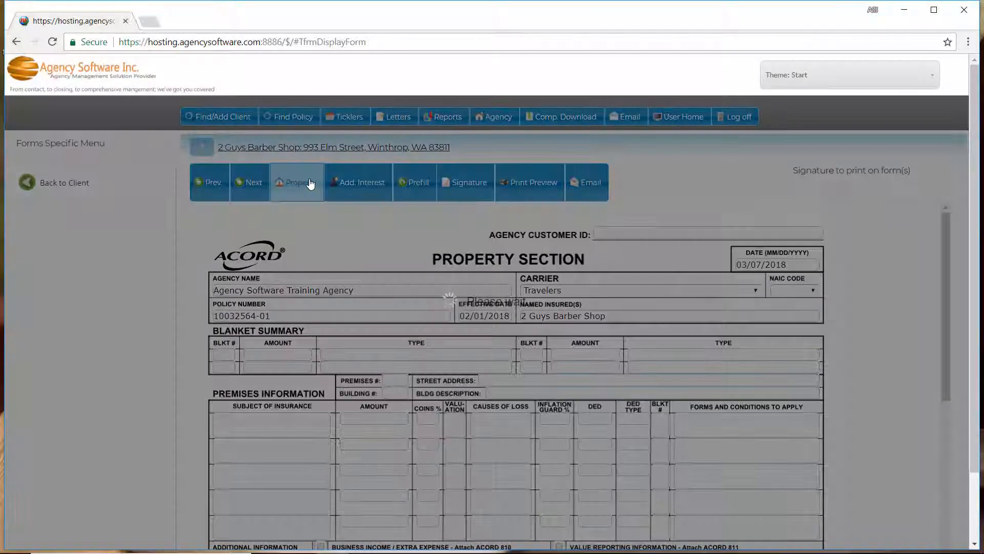
Step: Review the SHOP property's policy and rating/underwriting information and fill the form with that property
{"action": "left_click", "coordinate": [310, 183]}
{"action": "left_click", "coordinate": [265, 147]}
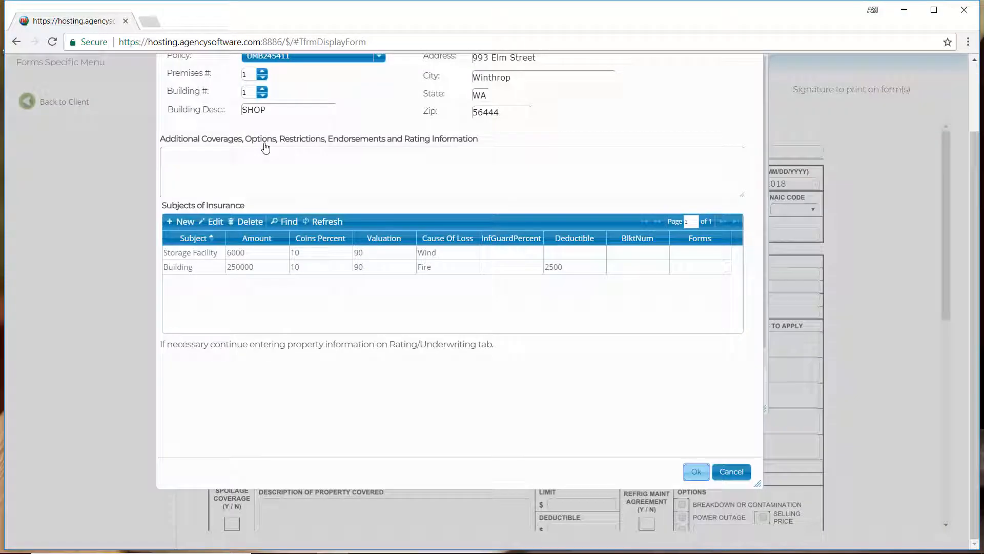
{"action": "scroll", "coordinate": [976, 144], "scroll_direction": "up", "scroll_amount": 2}
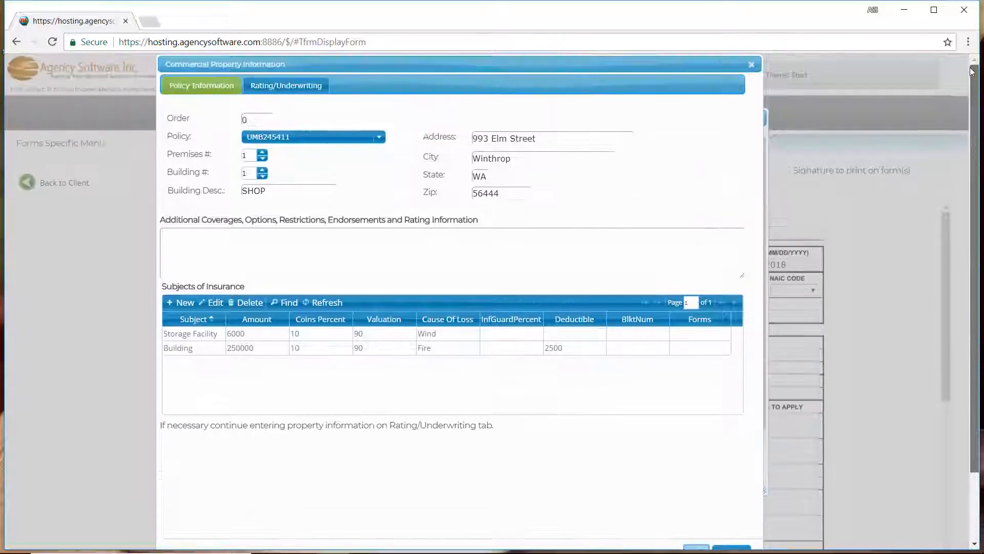
{"action": "left_click", "coordinate": [274, 91]}
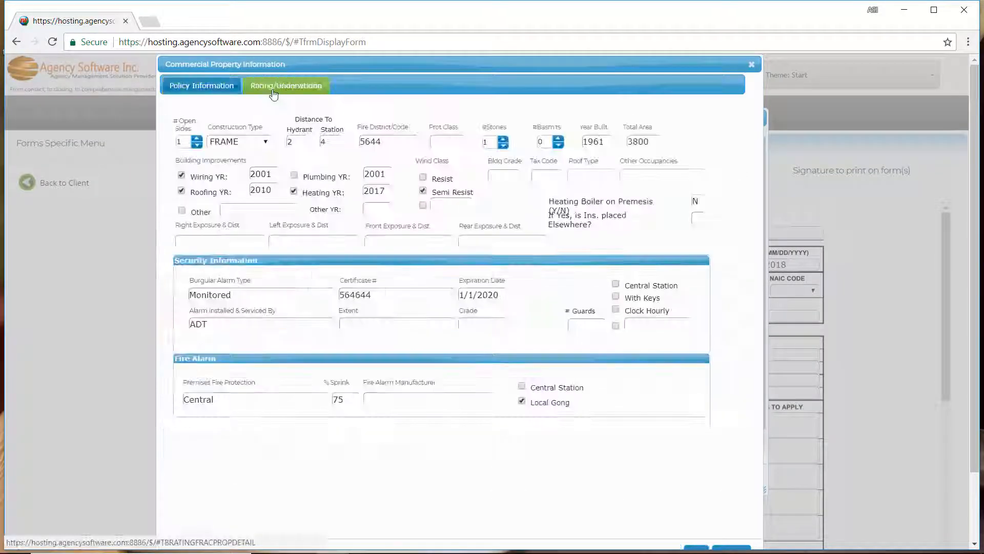
{"action": "left_click", "coordinate": [202, 92]}
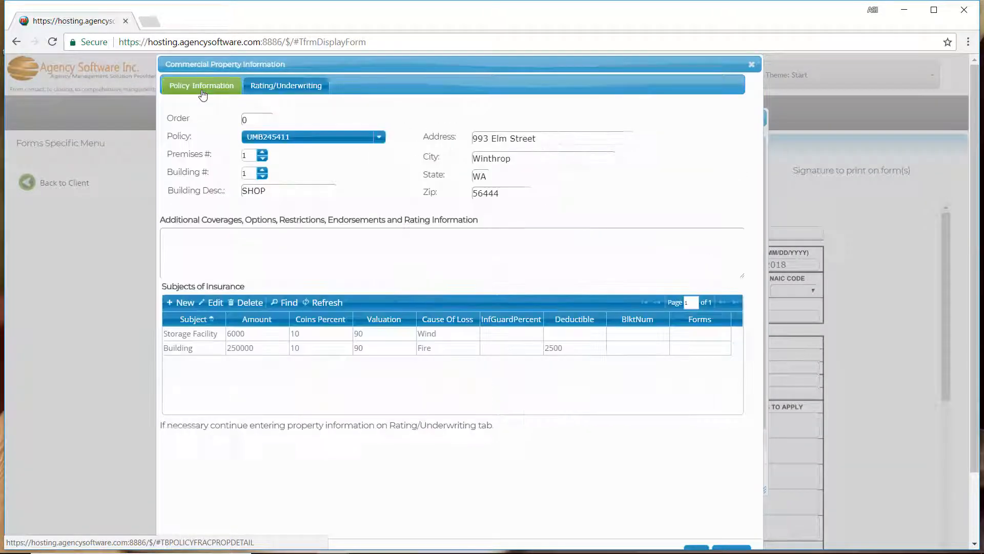
{"action": "left_click", "coordinate": [751, 64]}
{"action": "left_click", "coordinate": [592, 478]}
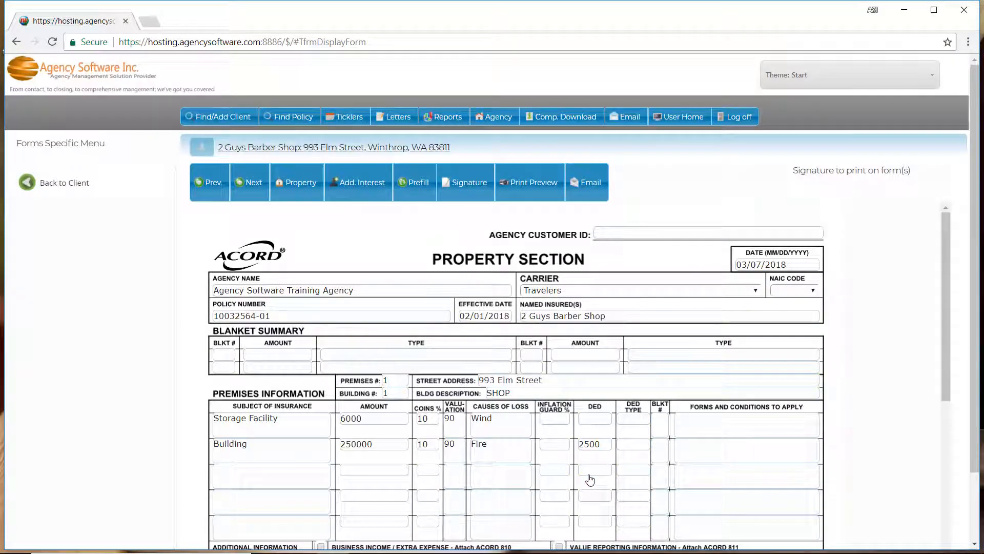
Step: Add Bank of America Lending as the mortgagee in the form's additional interest section
{"action": "scroll", "coordinate": [477, 387], "scroll_direction": "down", "scroll_amount": 4}
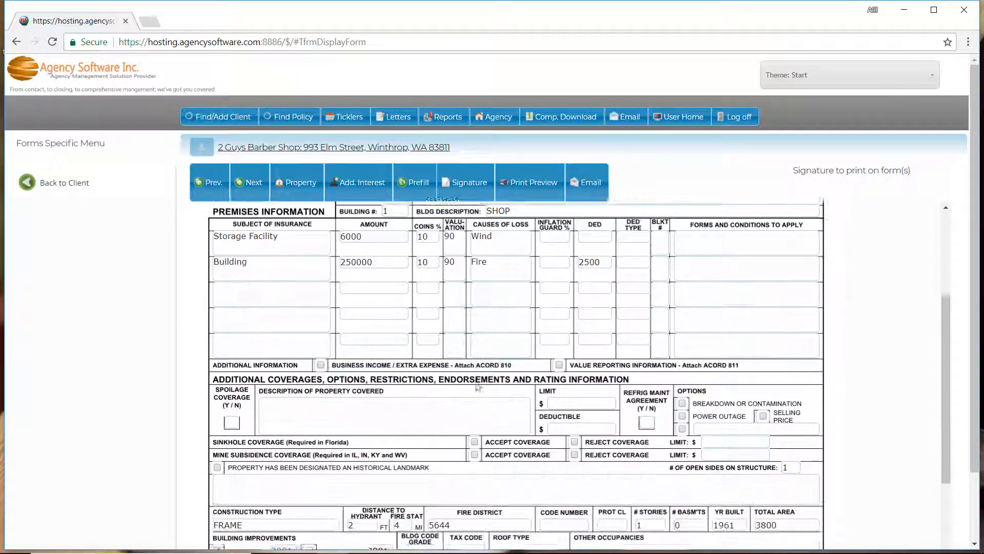
{"action": "scroll", "coordinate": [477, 386], "scroll_direction": "down", "scroll_amount": 6}
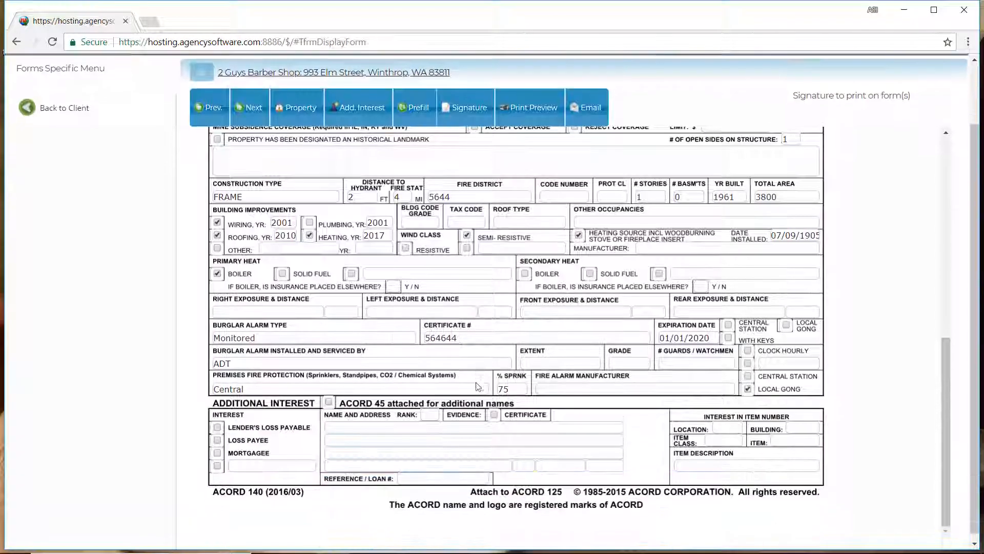
{"action": "left_click", "coordinate": [363, 105]}
{"action": "left_click", "coordinate": [176, 213]}
{"action": "left_click", "coordinate": [534, 520]}
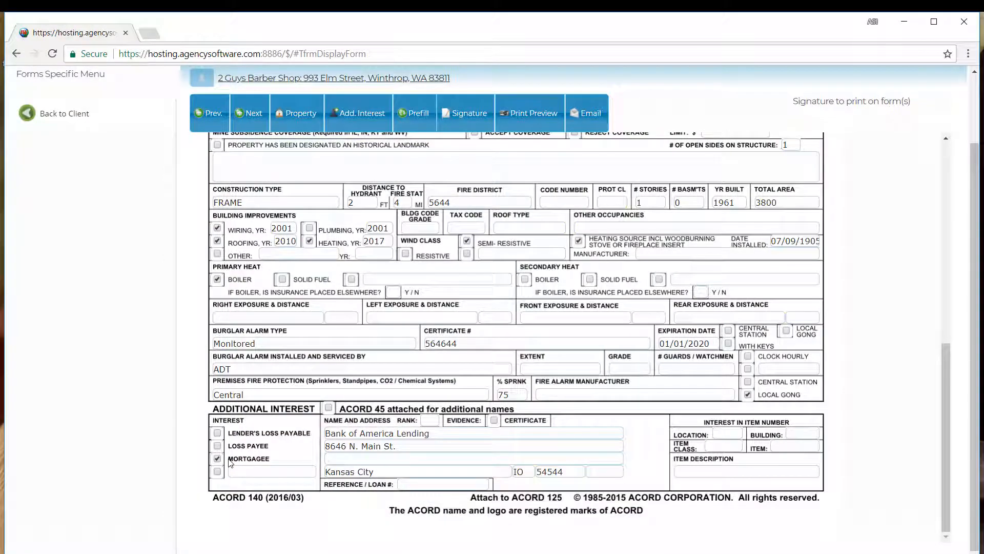
Step: Prefill the form from the saved Property Section form created 2018-03-06 and check the copied entries
{"action": "left_click", "coordinate": [426, 113]}
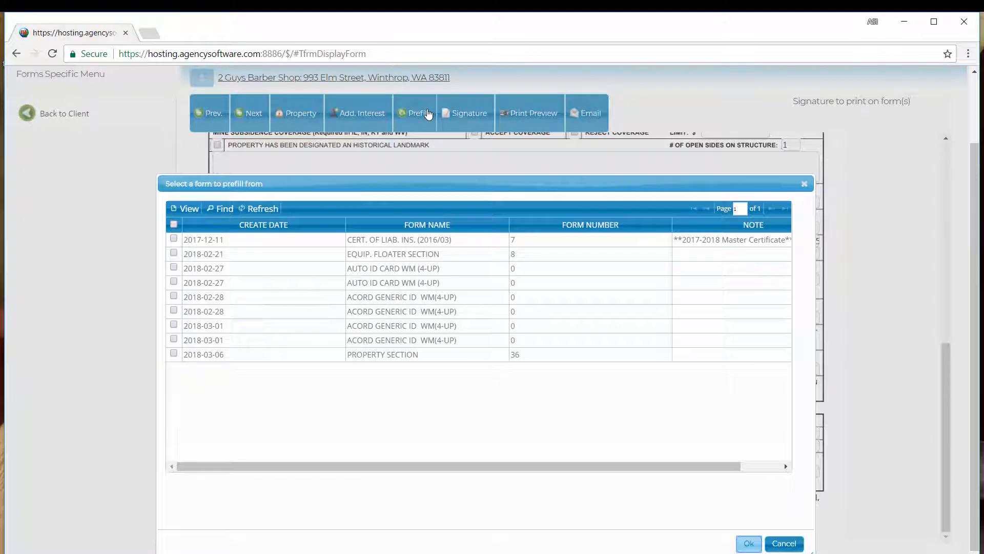
{"action": "left_click", "coordinate": [173, 354]}
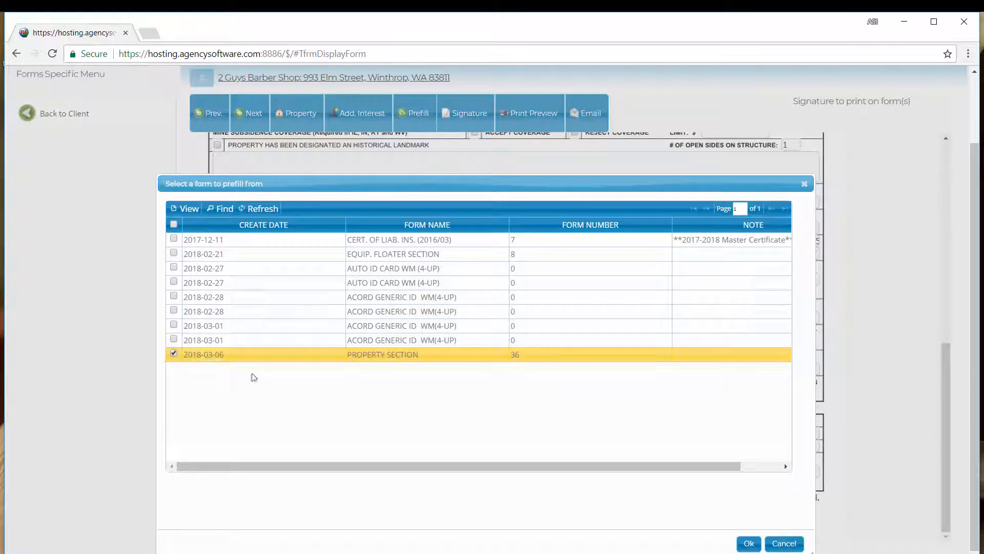
{"action": "left_click", "coordinate": [751, 544]}
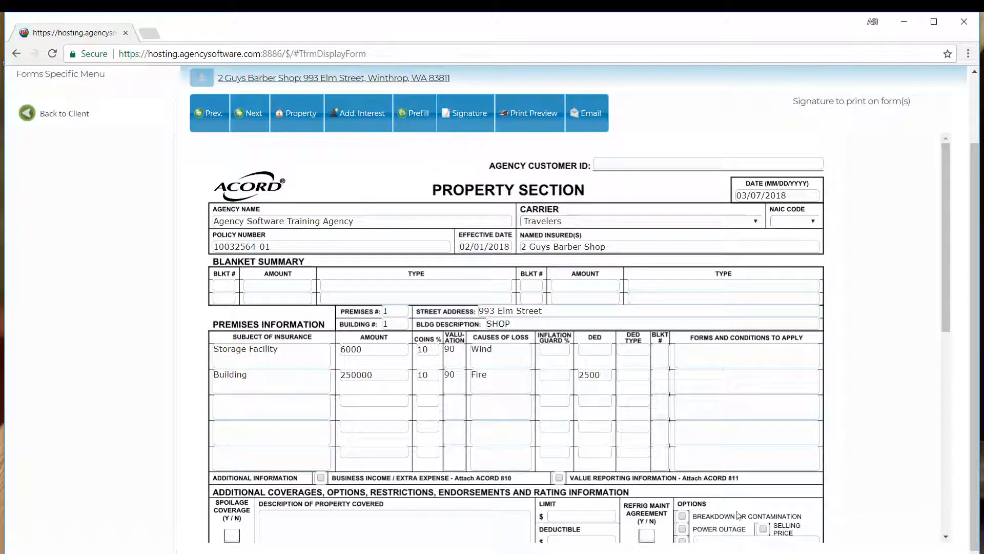
{"action": "scroll", "coordinate": [505, 322], "scroll_direction": "down", "scroll_amount": 10}
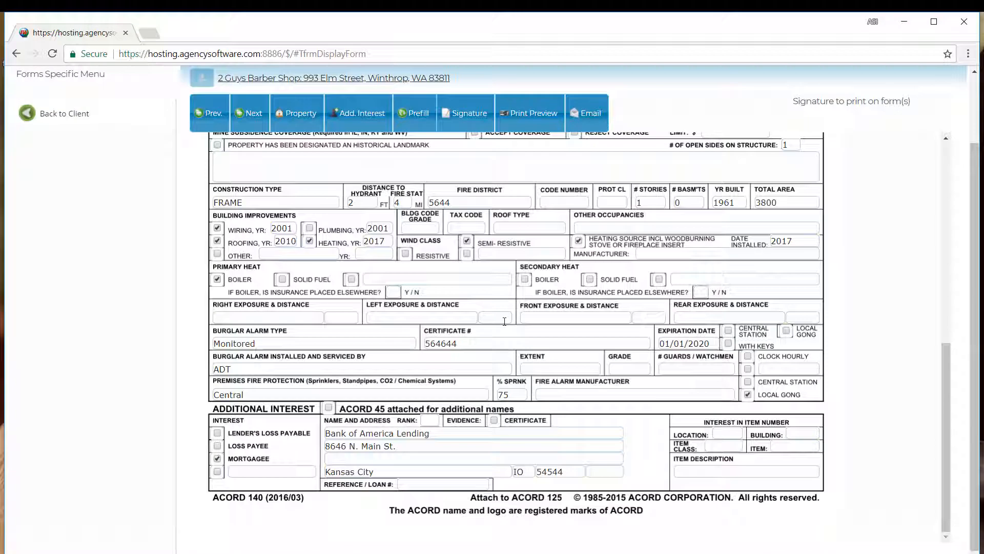
Step: Go to the form's signature page, select the sample signature image to print on it, and open the print preview
{"action": "left_click", "coordinate": [259, 125]}
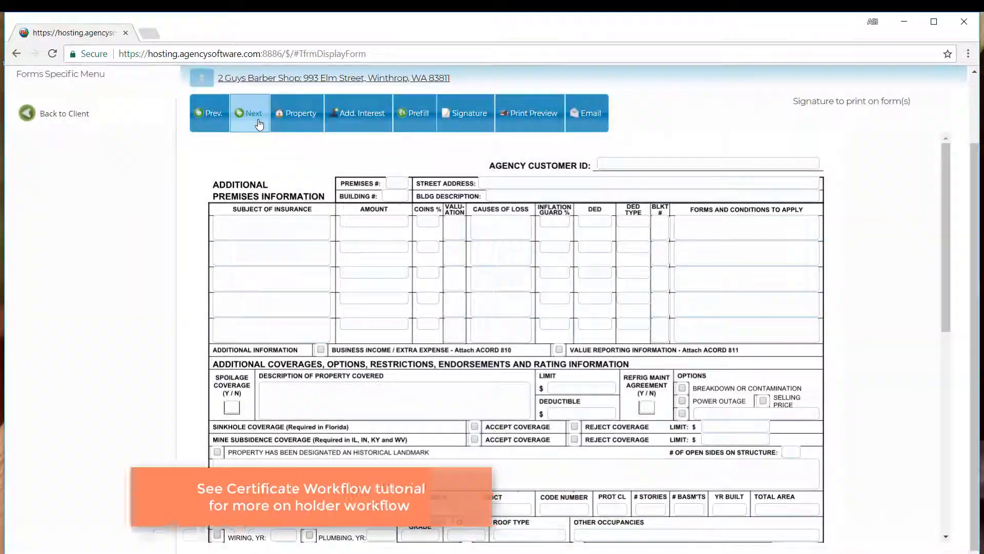
{"action": "left_click", "coordinate": [259, 124]}
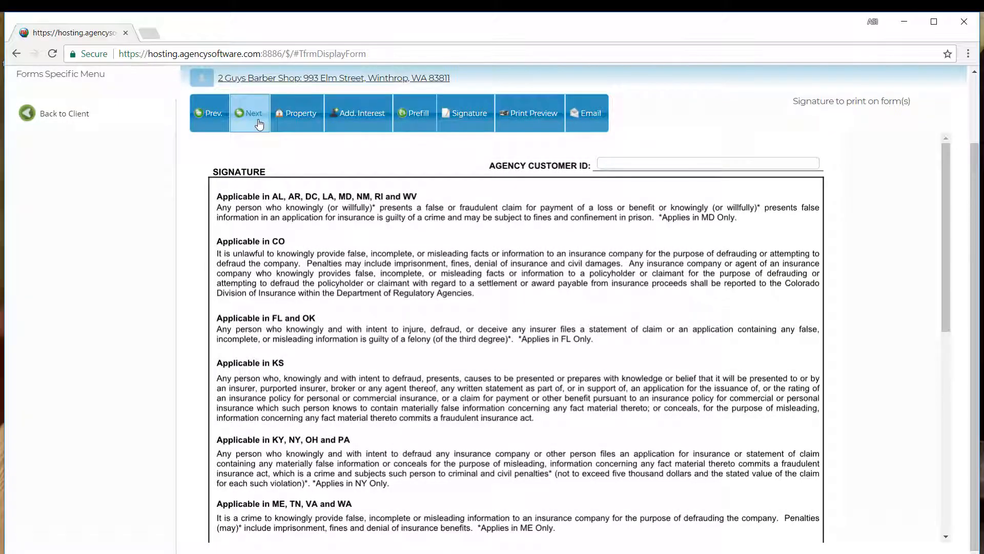
{"action": "left_click", "coordinate": [462, 113]}
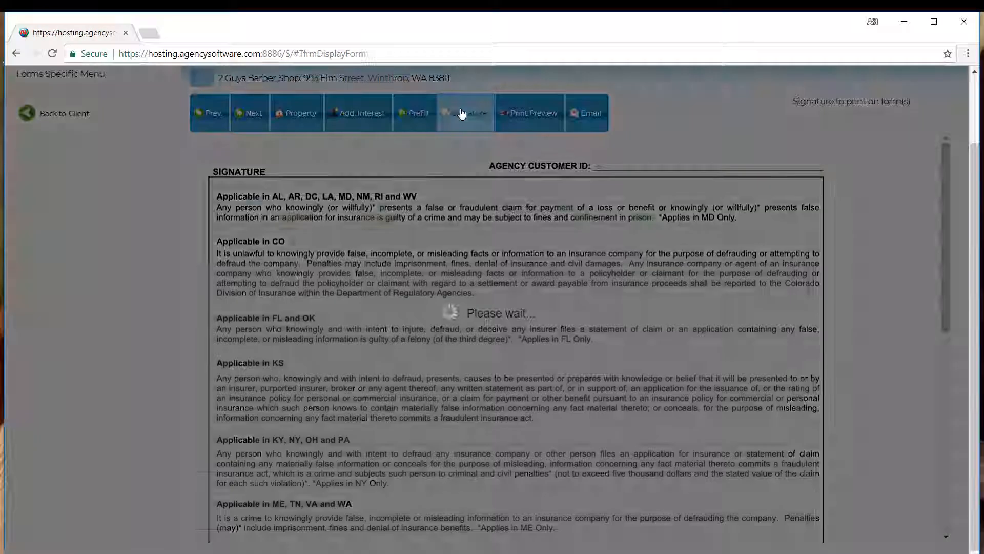
{"action": "left_click", "coordinate": [256, 239]}
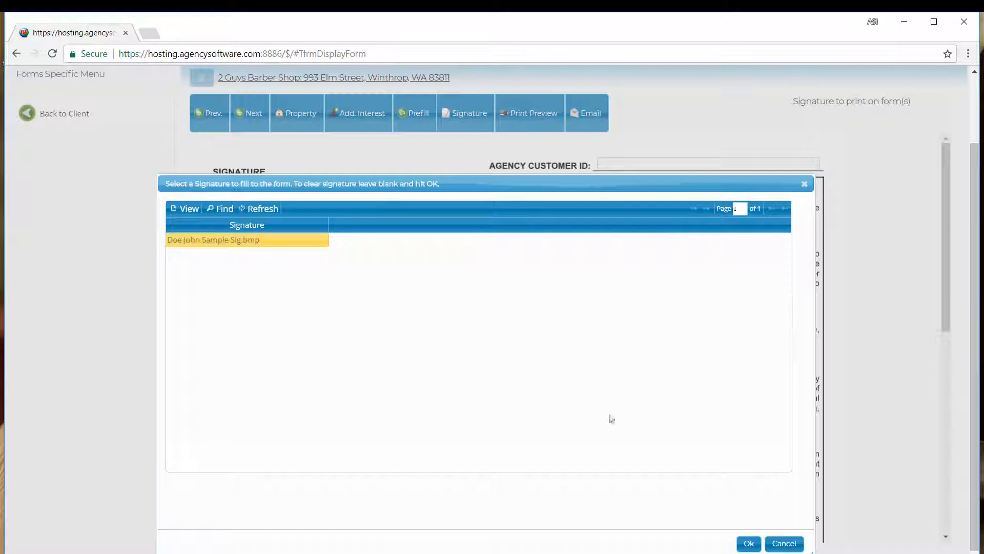
{"action": "left_click", "coordinate": [746, 542]}
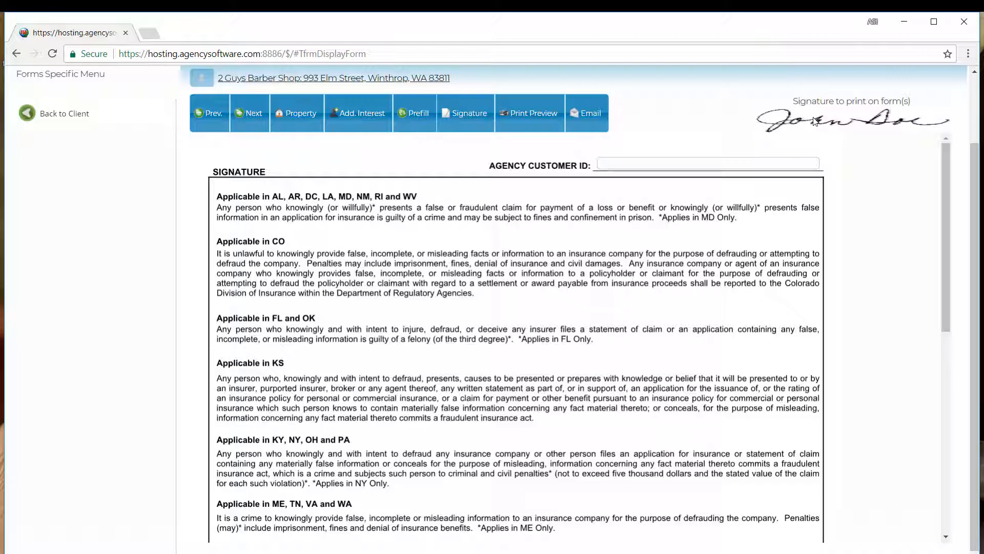
{"action": "left_click", "coordinate": [542, 117]}
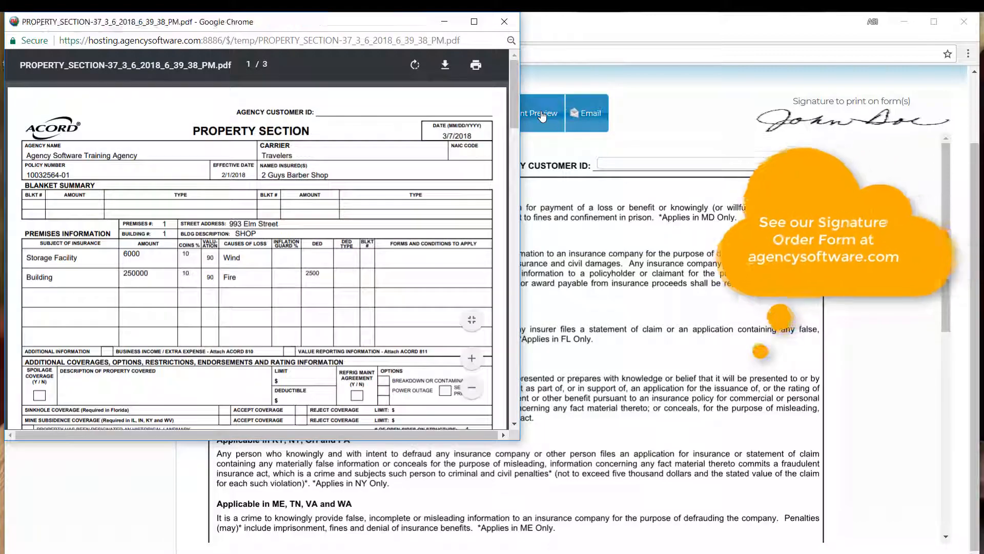
Step: Enlarge the Property Section print preview and review all three pages down to the producer's signature
{"action": "left_click", "coordinate": [475, 23]}
{"action": "left_click", "coordinate": [980, 470]}
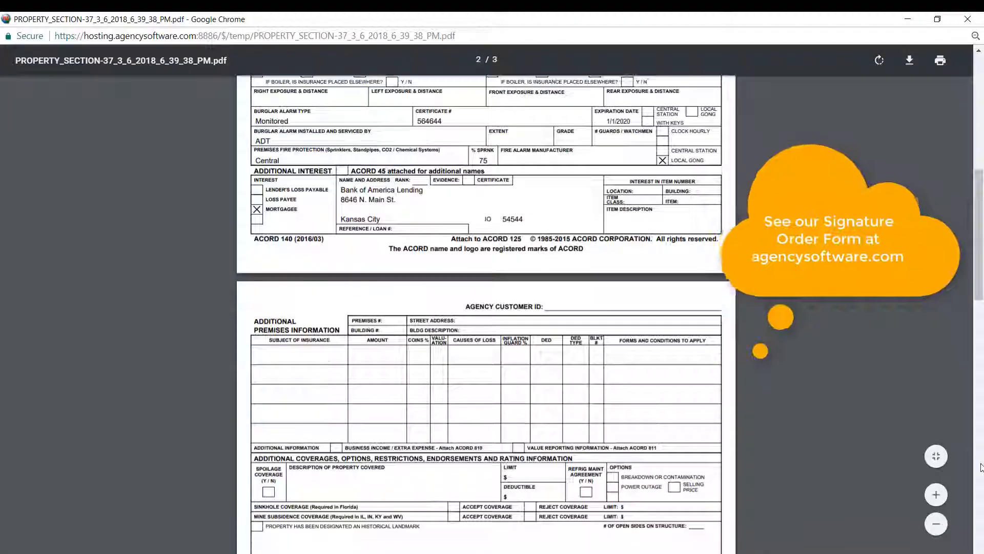
{"action": "left_click", "coordinate": [980, 470]}
{"action": "left_click", "coordinate": [980, 470]}
{"action": "left_click", "coordinate": [980, 470]}
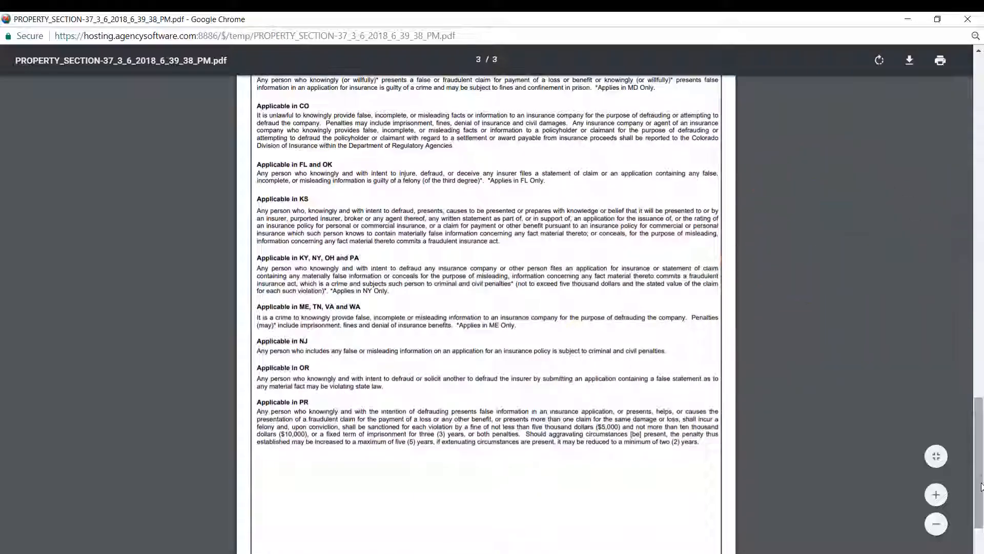
{"action": "left_click", "coordinate": [980, 533]}
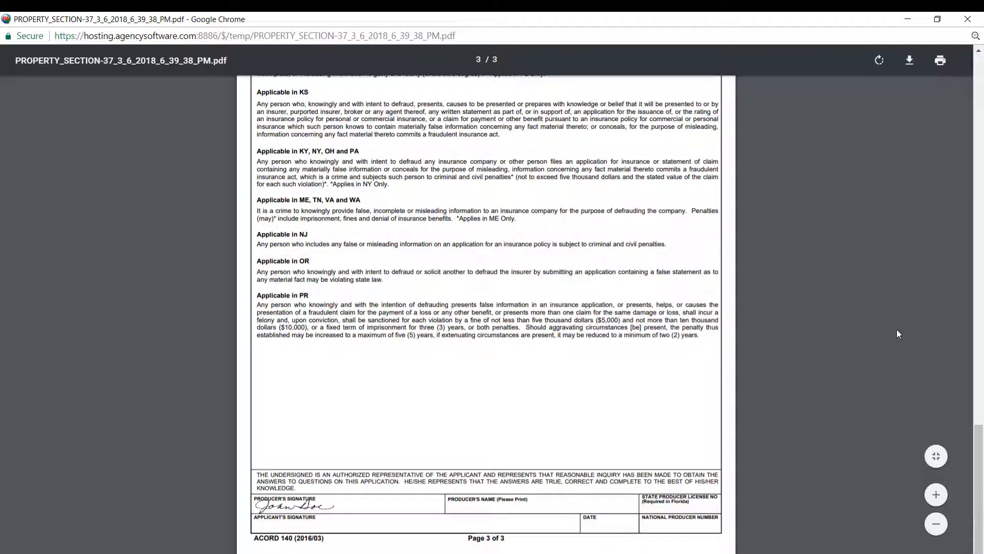
Step: Save the previewed PDF to the Desktop under a file name beginning with "Property Section", and close the preview
{"action": "left_click", "coordinate": [909, 62]}
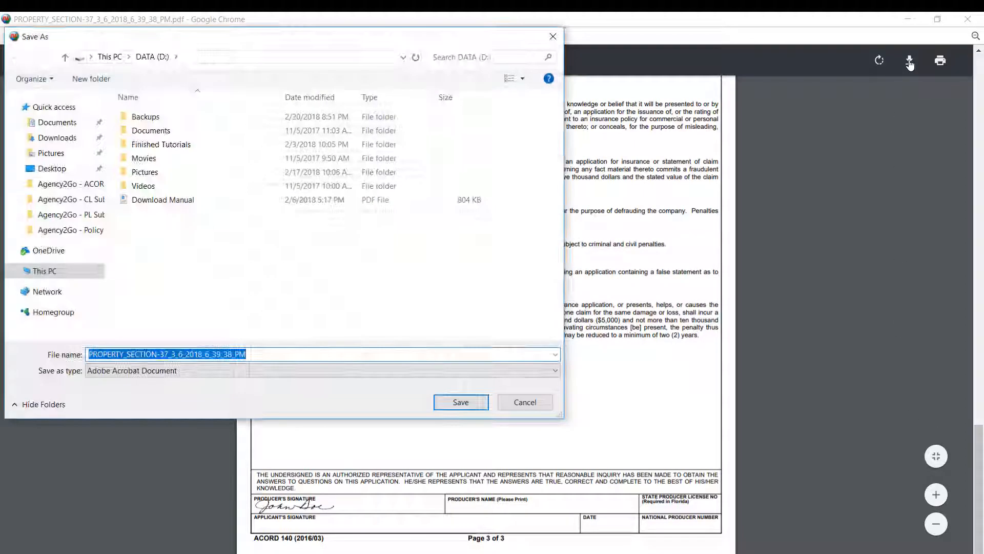
{"action": "left_click", "coordinate": [53, 169]}
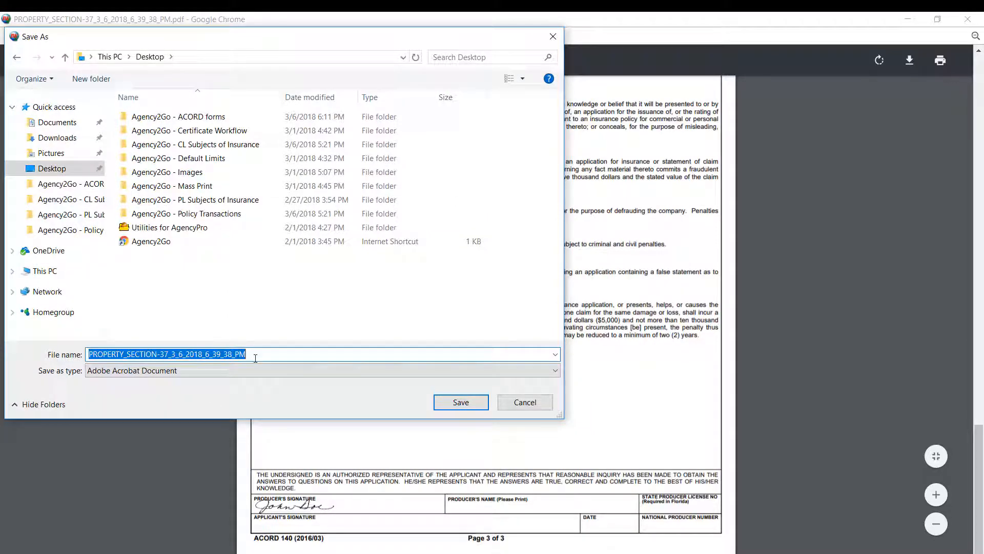
{"action": "type", "text": "Proper"}
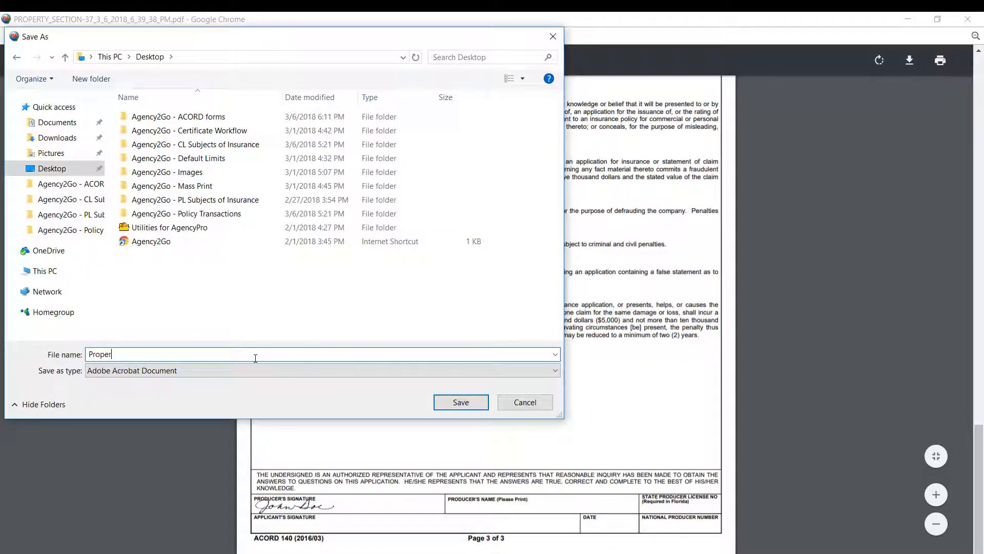
{"action": "type", "text": "ty Section for 2 Guys"}
{"action": "left_click", "coordinate": [462, 405]}
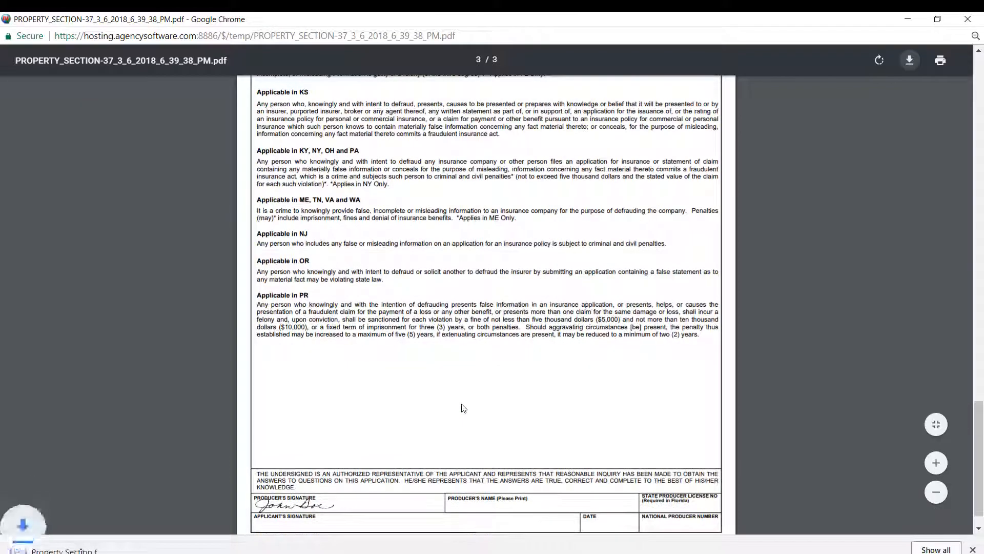
{"action": "left_click", "coordinate": [967, 19]}
Step: Email the form to the client's address with a greeting by first name and the message "Here is the requested form for your review."
{"action": "left_click", "coordinate": [587, 100]}
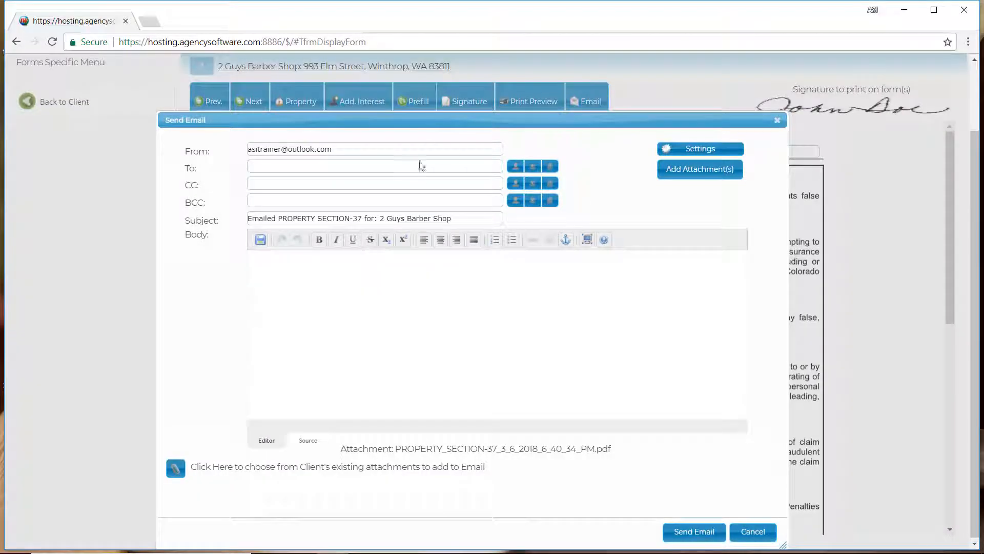
{"action": "left_click", "coordinate": [417, 169]}
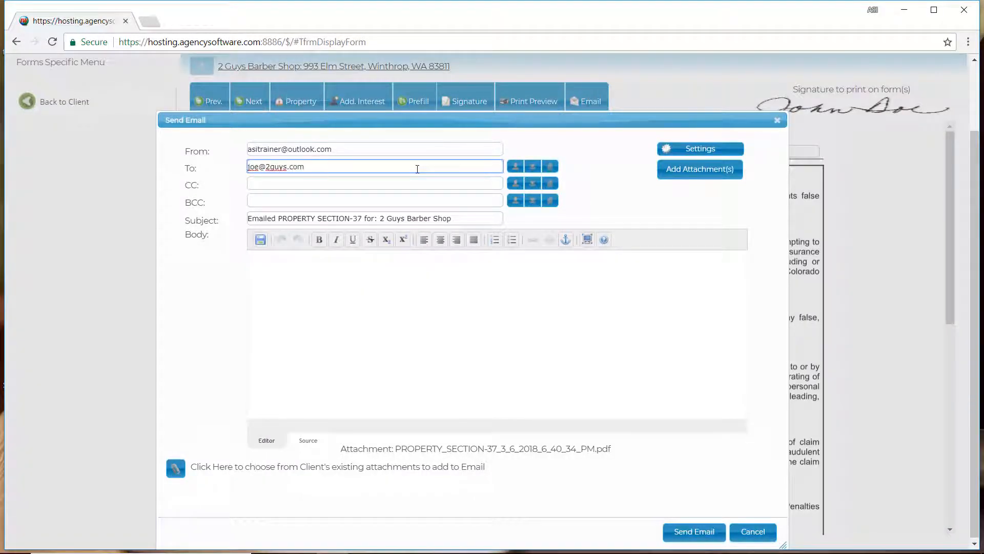
{"action": "left_click", "coordinate": [391, 270]}
{"action": "type", "text": "Joe,"}
{"action": "key", "text": "Return"}
{"action": "key", "text": "Return"}
{"action": "type", "text": "Here is the "}
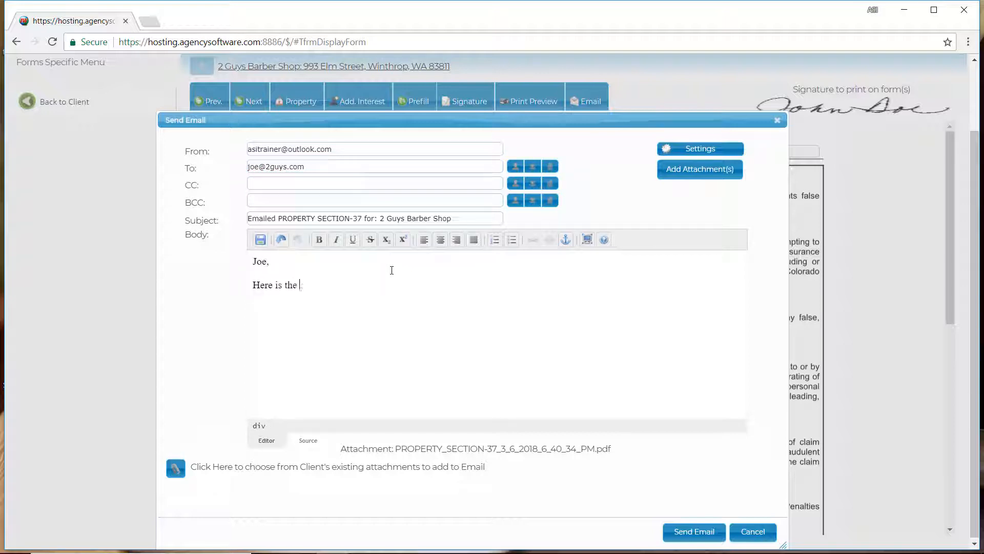
{"action": "type", "text": "requested form for your review."}
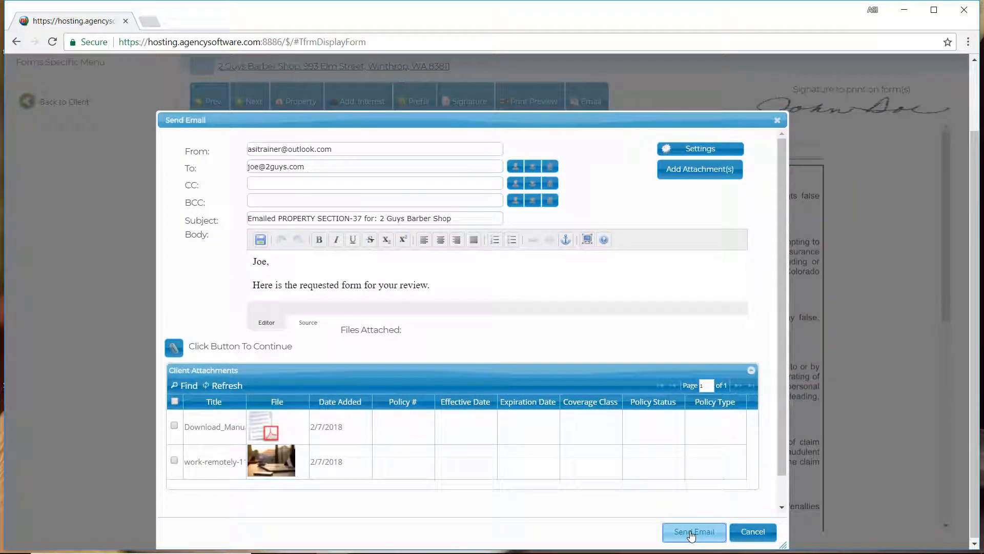
{"action": "left_click", "coordinate": [692, 532]}
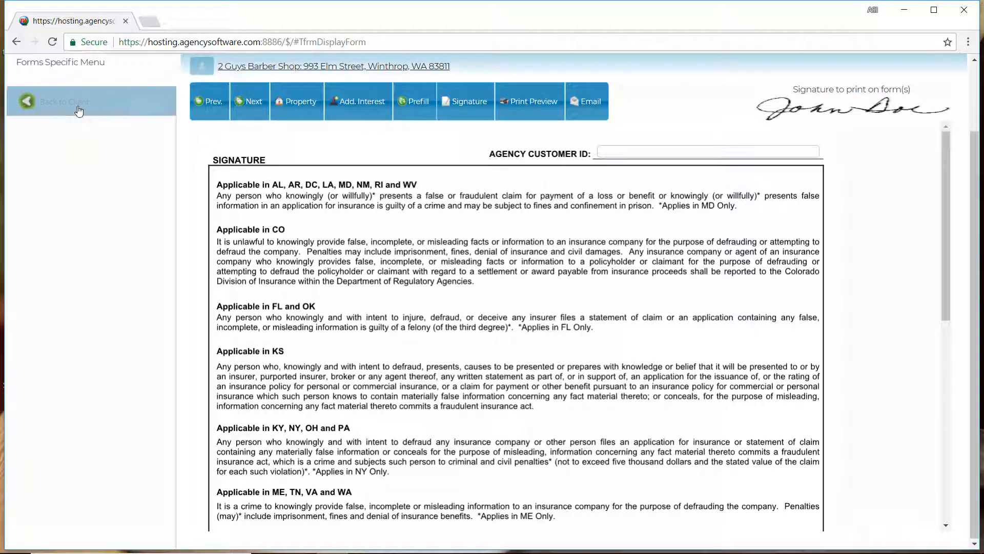
Step: Return to the client's form list and add the note "2018 Property" to the first Property Section form, number 36
{"action": "left_click", "coordinate": [79, 108]}
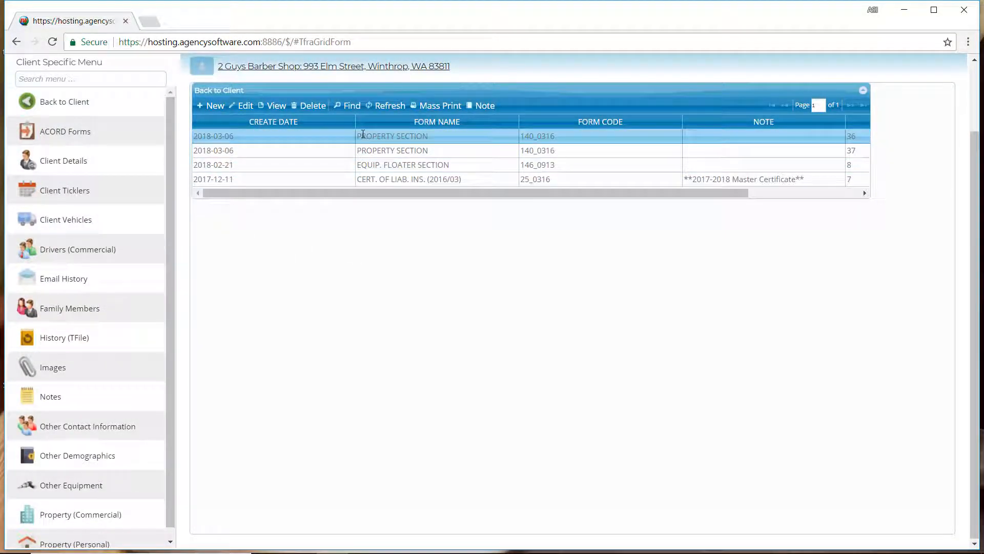
{"action": "left_click", "coordinate": [362, 135]}
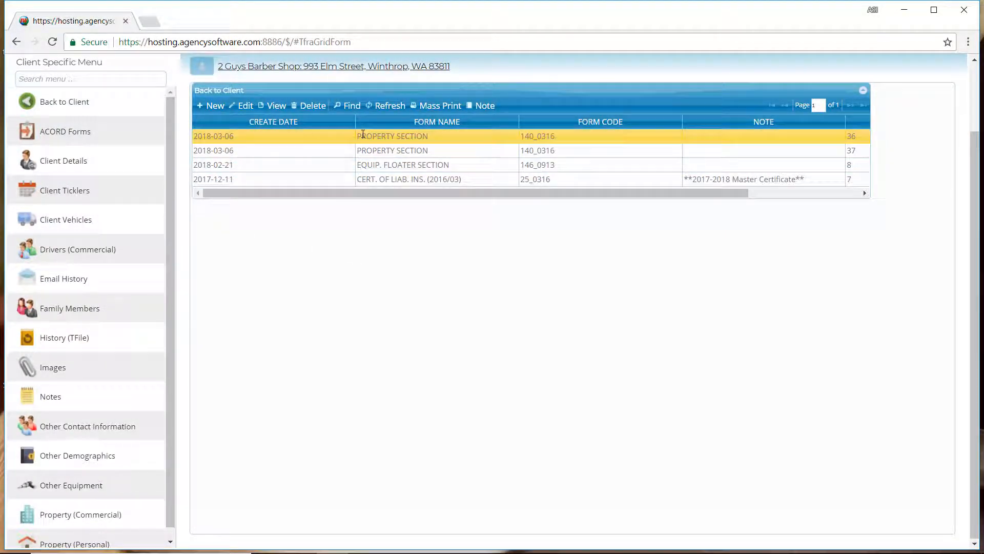
{"action": "left_click", "coordinate": [490, 108]}
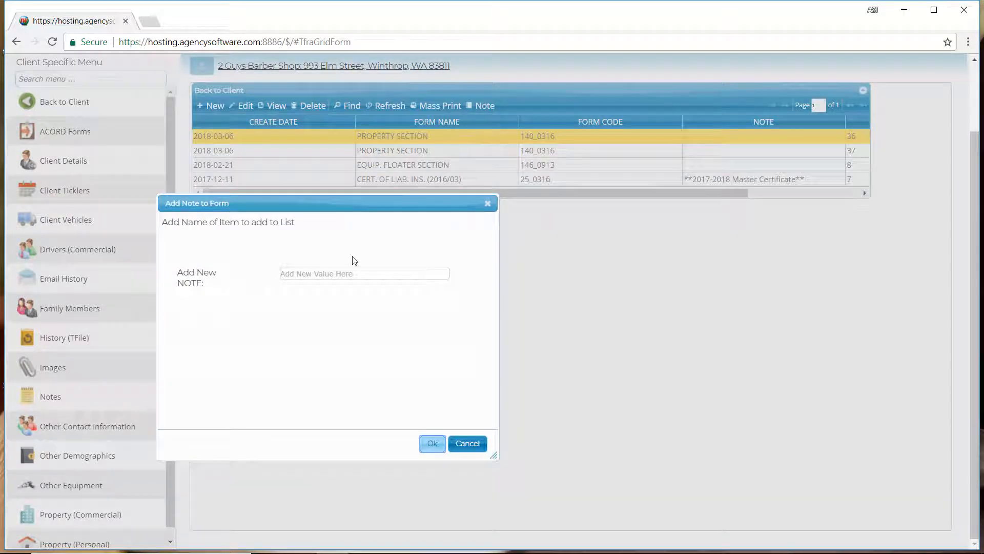
{"action": "left_click", "coordinate": [349, 272]}
{"action": "type", "text": "20"}
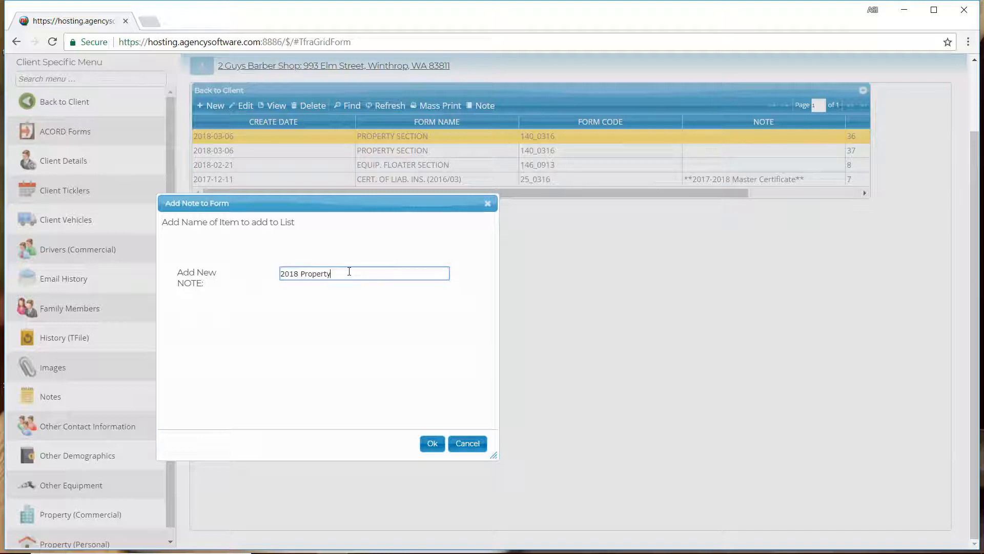
{"action": "type", "text": "18 Property"}
{"action": "left_click", "coordinate": [432, 444]}
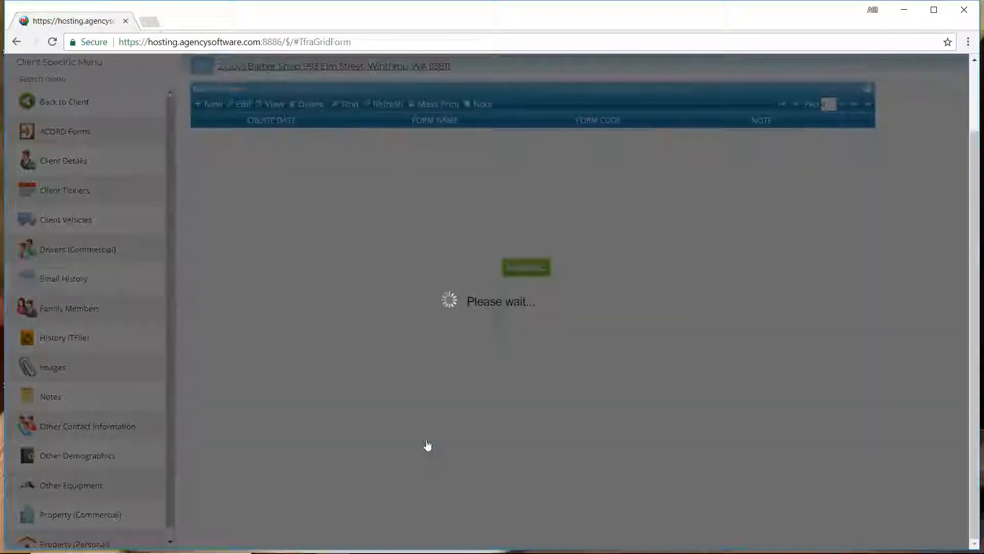